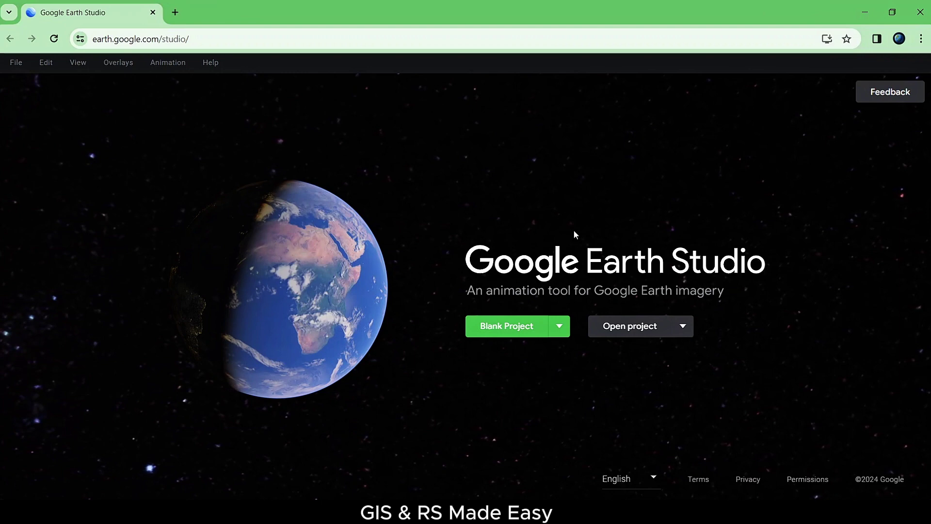
# Start a new Fly-To and Orbit quick-start project.
pyautogui.click(16, 63)
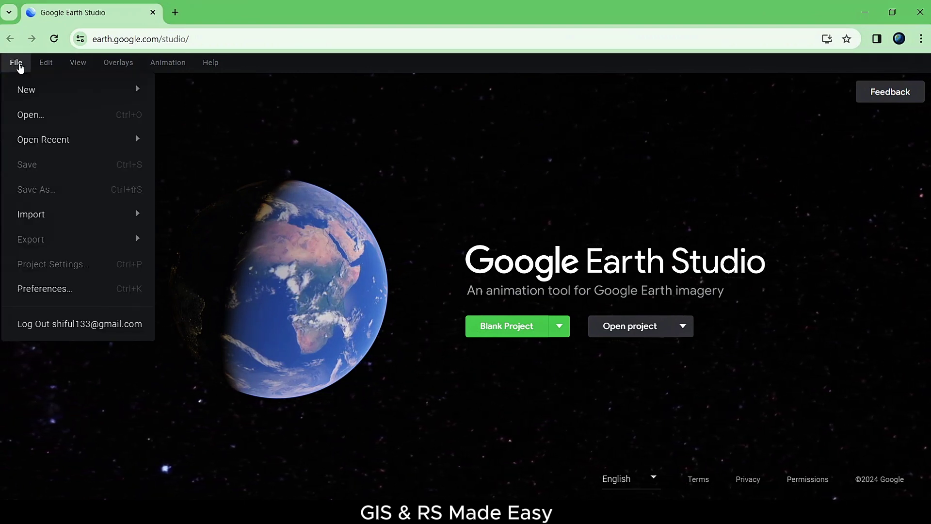
pyautogui.moveTo(21, 85)
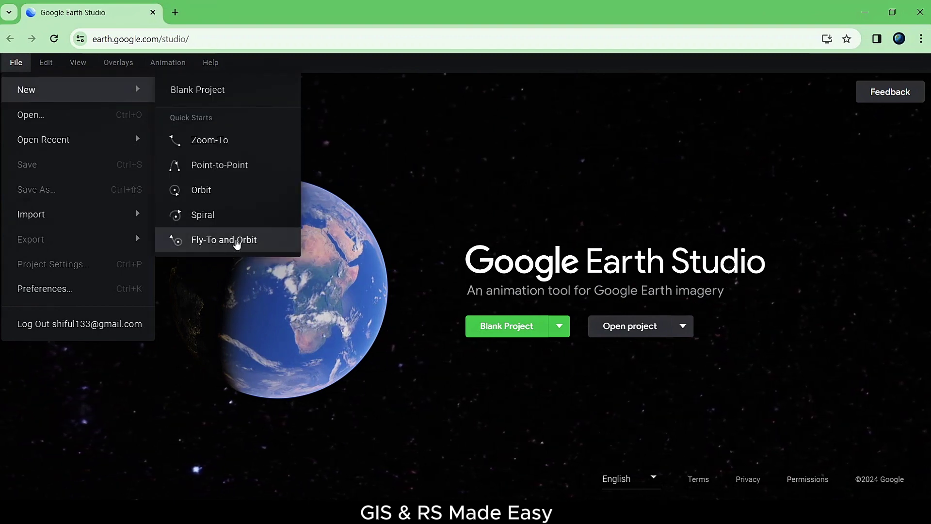
pyautogui.click(236, 241)
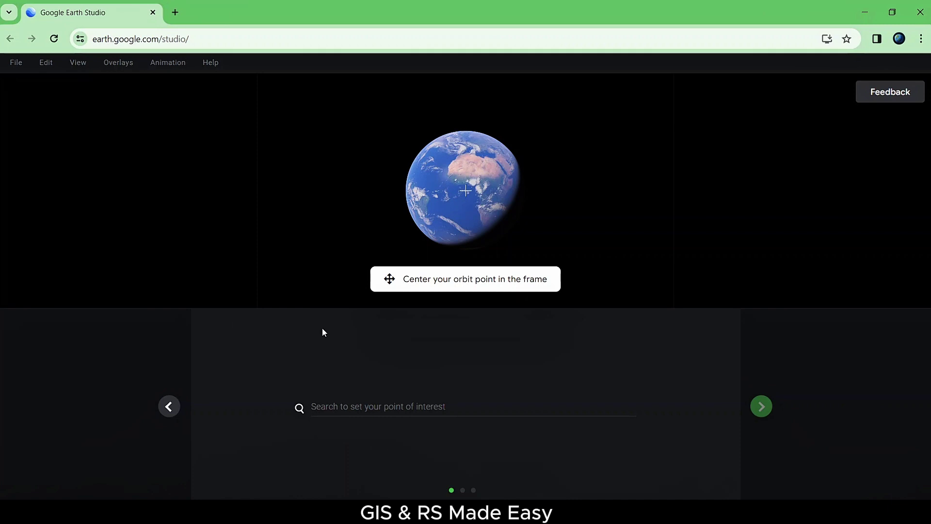
# Target the Statue of Liberty National Monument and move on to its orbit settings.
pyautogui.click(348, 410)
pyautogui.write('stu')
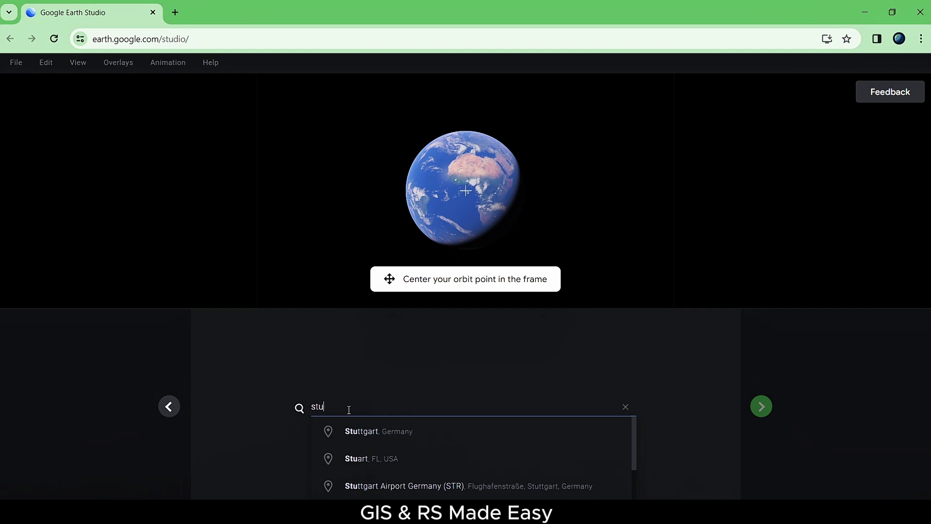
pyautogui.write('tue')
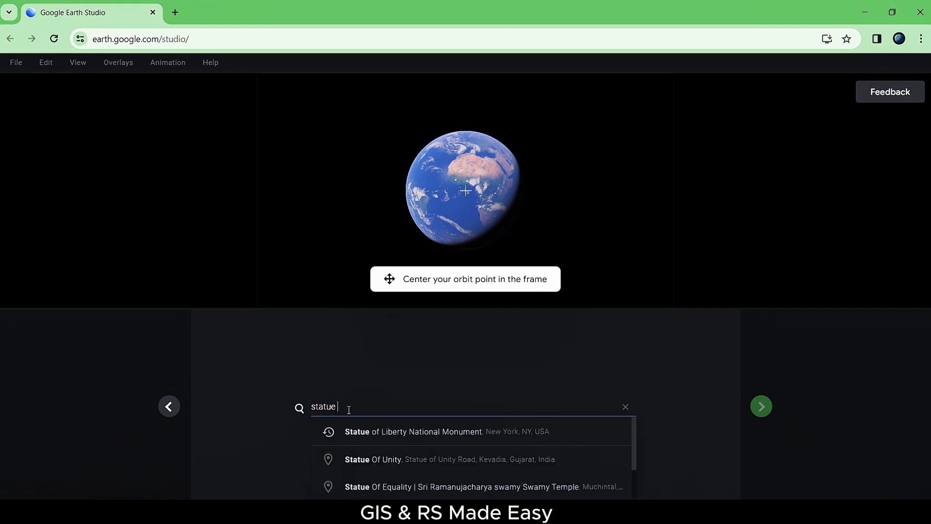
pyautogui.click(465, 428)
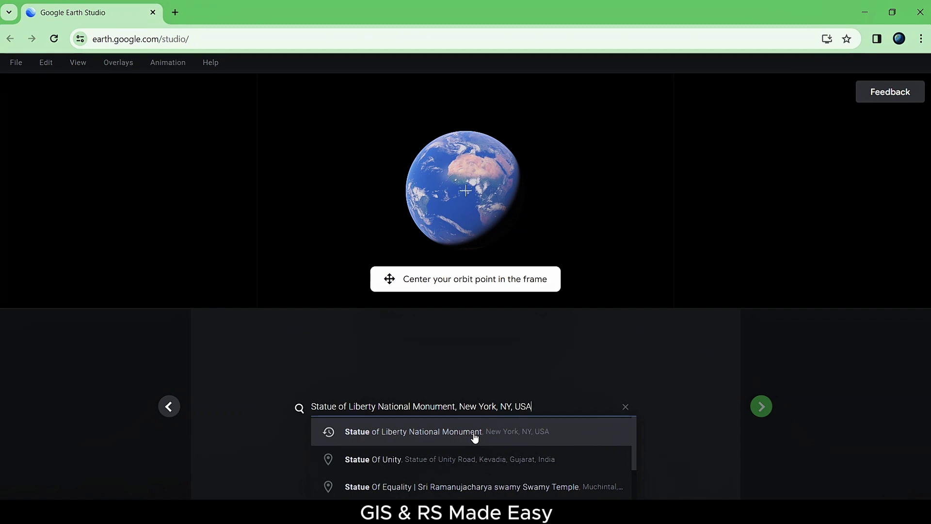
pyautogui.click(474, 436)
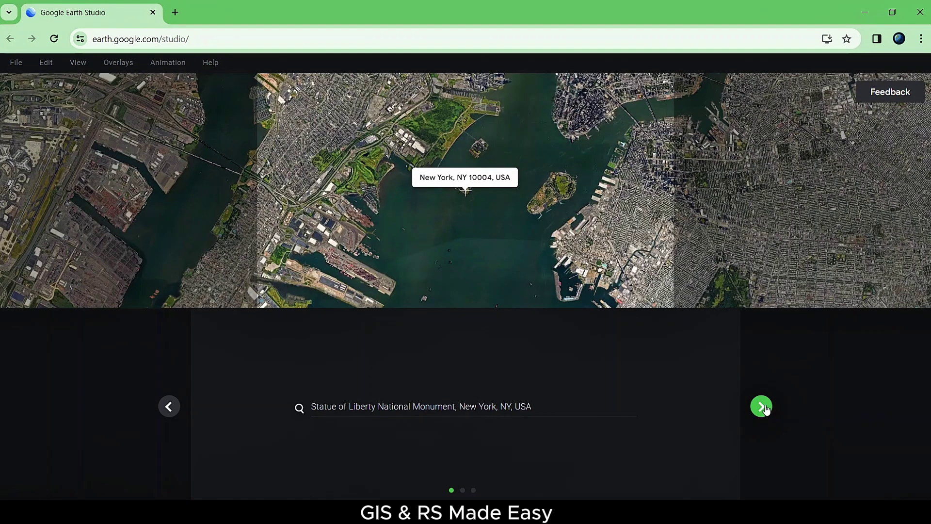
pyautogui.click(763, 408)
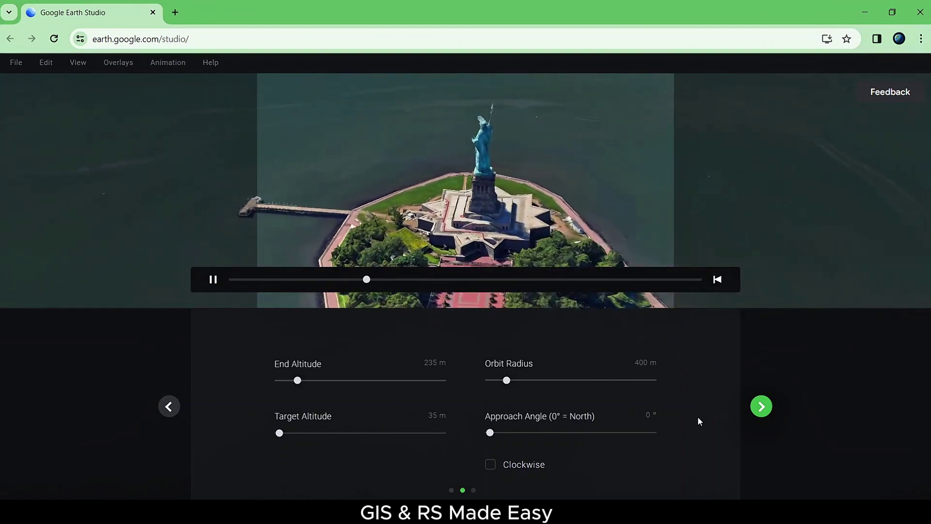
# Set end altitude 112 m, orbit radius 275 m and target altitude 64 m, then replay the preview.
pyautogui.click(292, 381)
pyautogui.moveTo(292, 380); pyautogui.dragTo(285, 381)
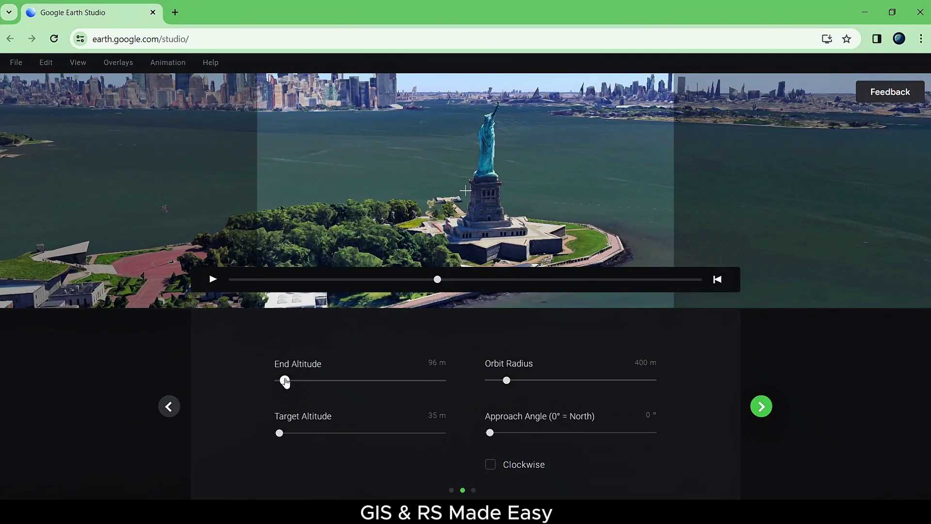
pyautogui.moveTo(286, 382); pyautogui.dragTo(288, 383)
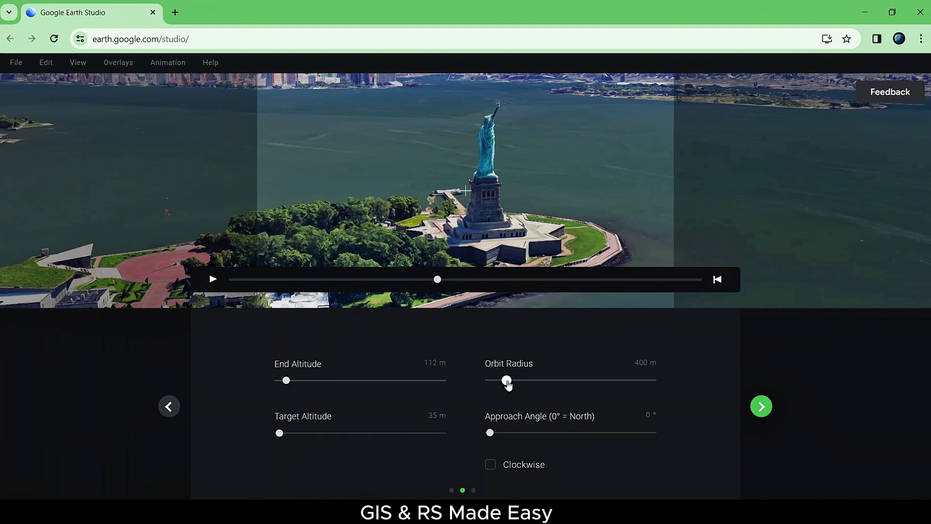
pyautogui.moveTo(507, 381); pyautogui.dragTo(500, 382)
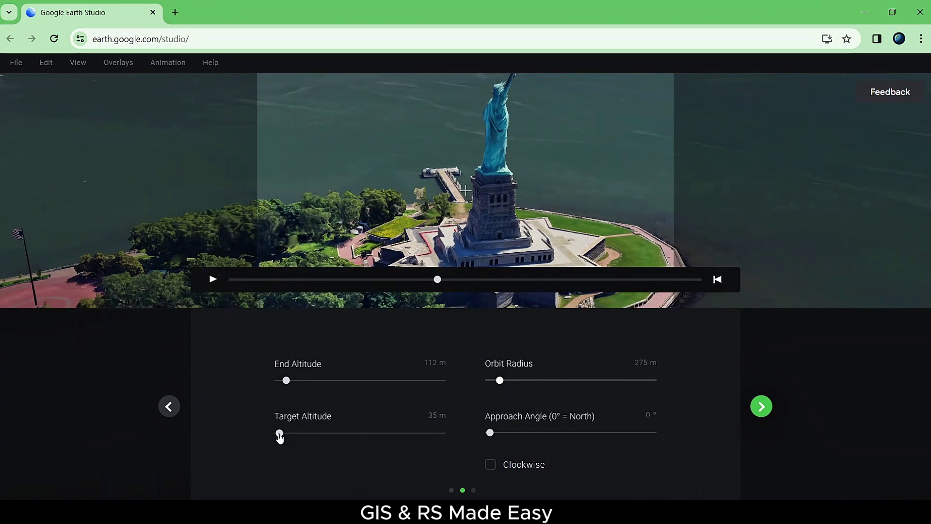
pyautogui.moveTo(279, 435); pyautogui.dragTo(282, 437)
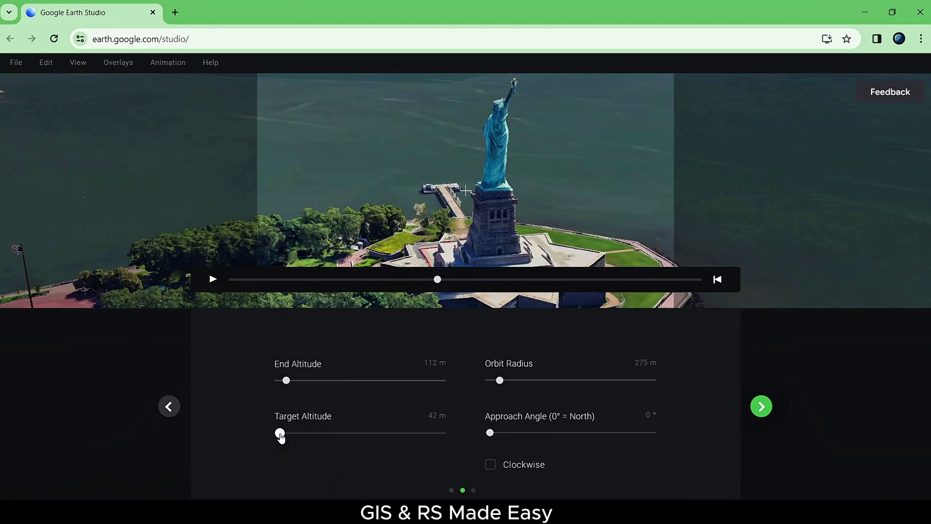
pyautogui.moveTo(280, 436); pyautogui.dragTo(282, 437)
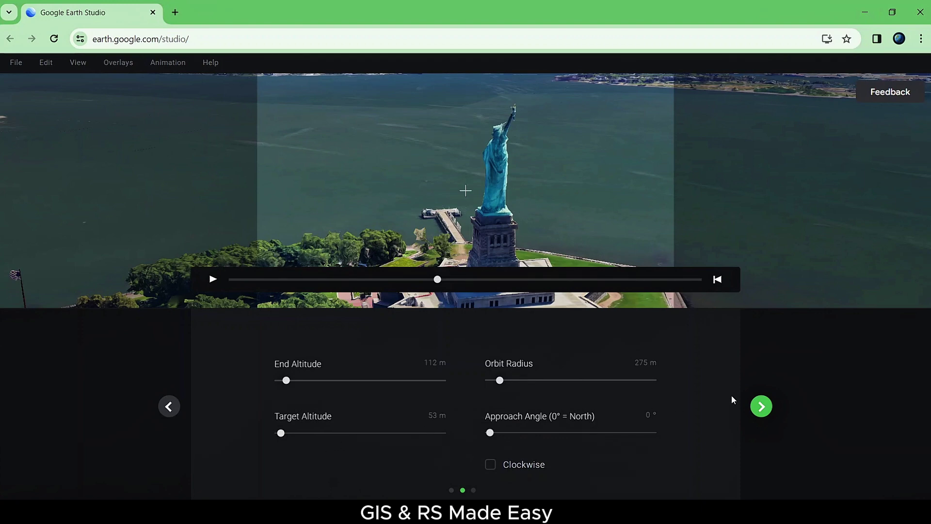
pyautogui.moveTo(431, 282); pyautogui.dragTo(221, 301)
pyautogui.click(212, 280)
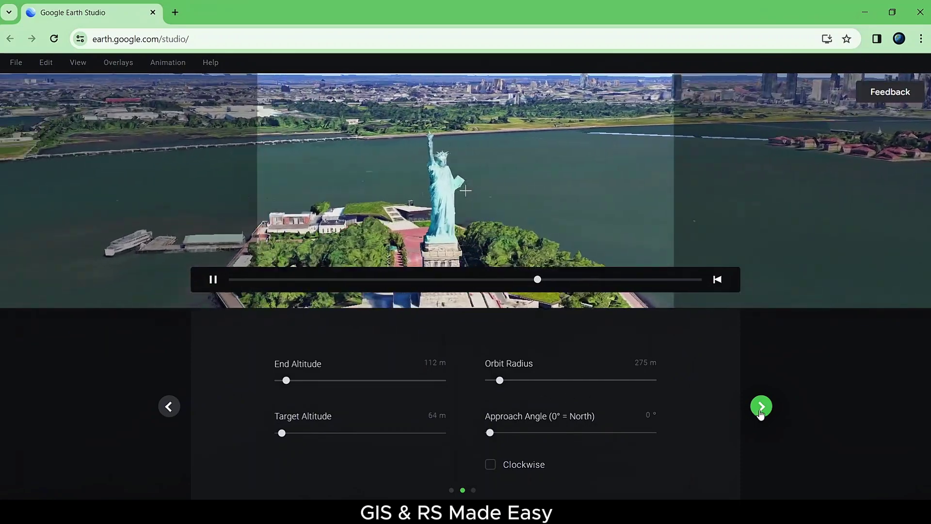
# Make the animation 30 seconds long and finish the quick-start wizard.
pyautogui.click(760, 406)
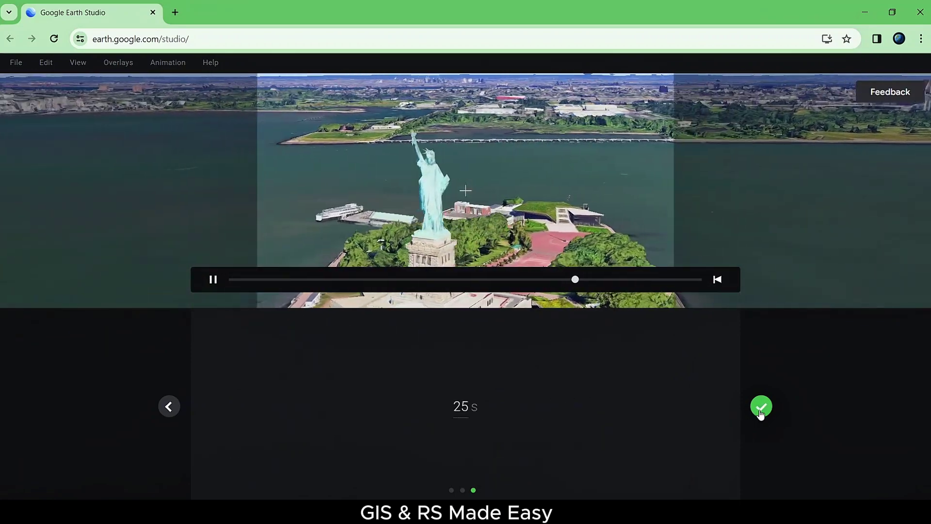
pyautogui.moveTo(450, 413); pyautogui.dragTo(498, 411)
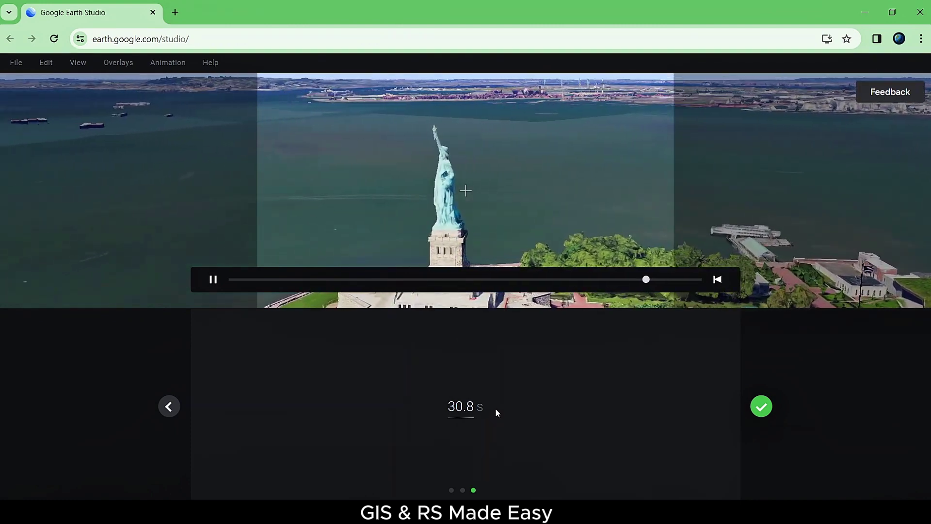
pyautogui.moveTo(496, 406); pyautogui.dragTo(493, 407)
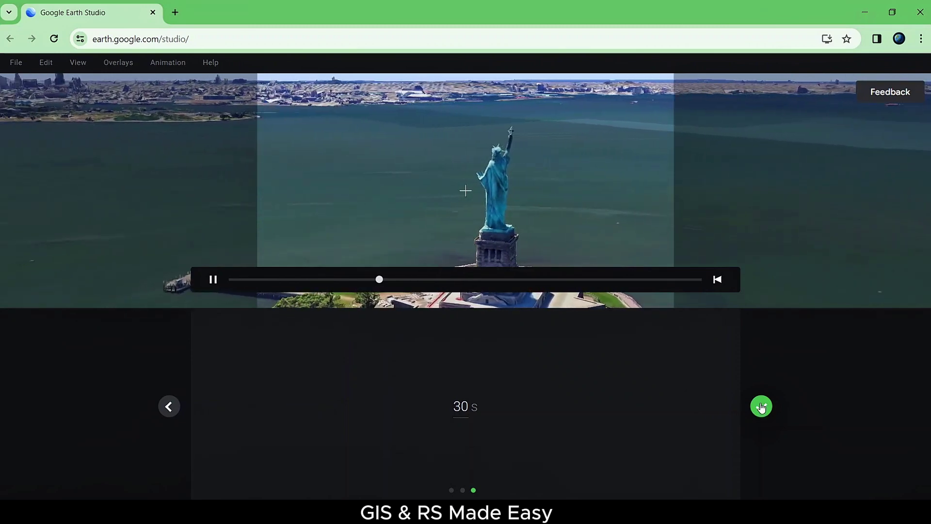
pyautogui.click(761, 407)
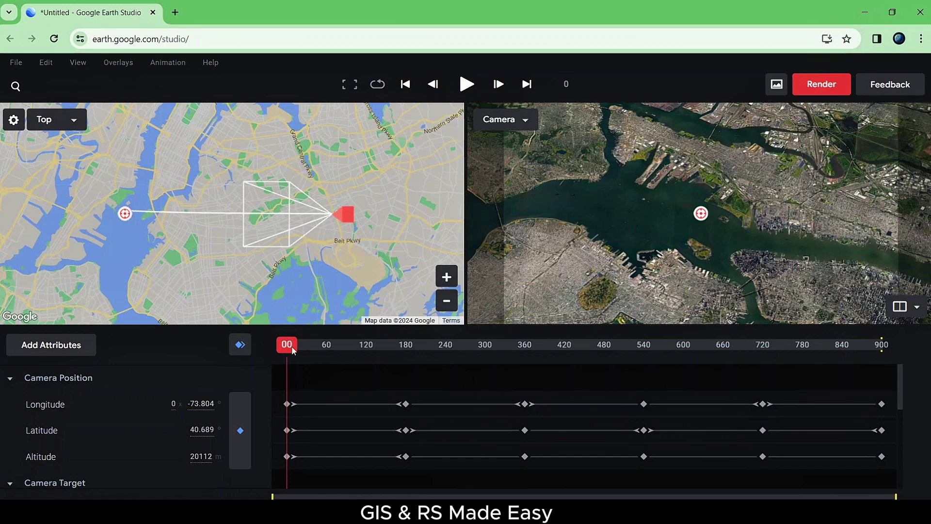
# Shift the camera position keyframes later to about frame 170 and replay from the start.
pyautogui.moveTo(295, 346); pyautogui.dragTo(747, 367)
pyautogui.click(505, 385)
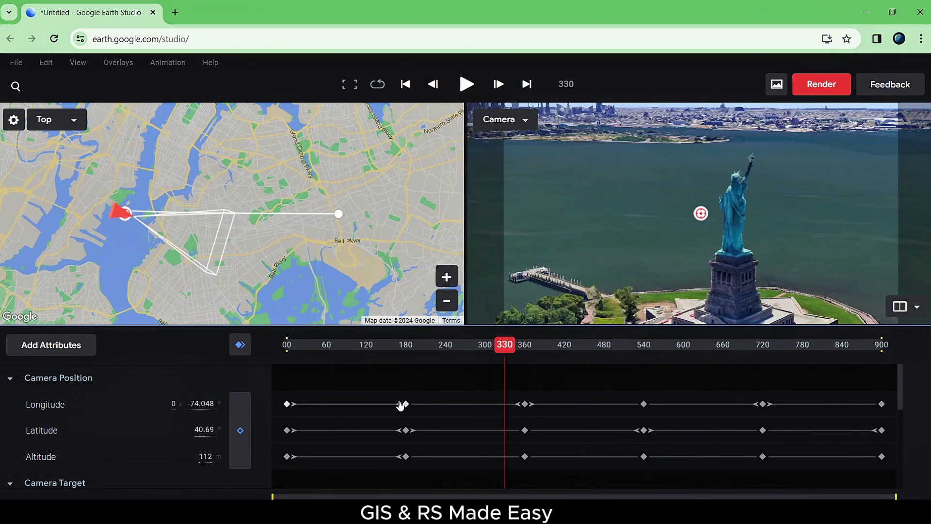
pyautogui.moveTo(441, 407); pyautogui.dragTo(468, 407)
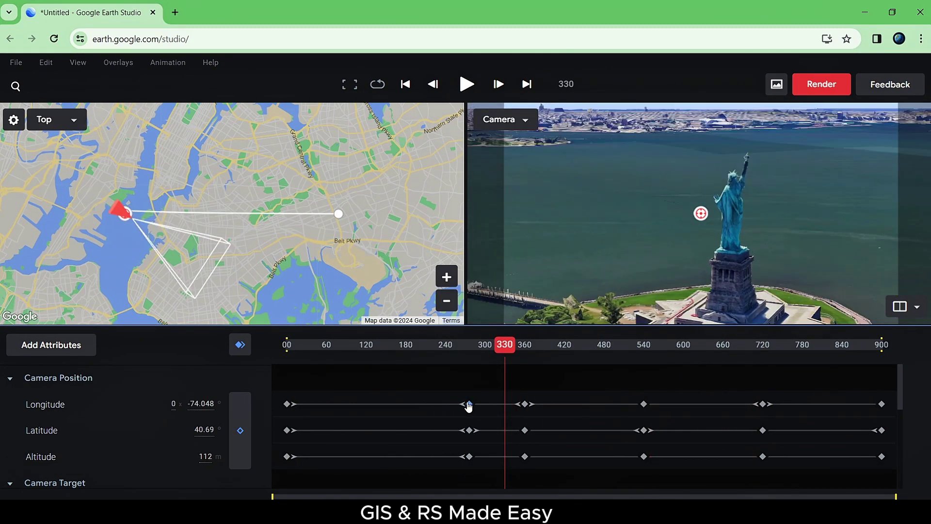
pyautogui.moveTo(405, 416)
pyautogui.mouseDown()
pyautogui.moveTo(383, 417)
pyautogui.moveTo(442, 407)
pyautogui.moveTo(404, 417)
pyautogui.mouseUp()
pyautogui.click(286, 350)
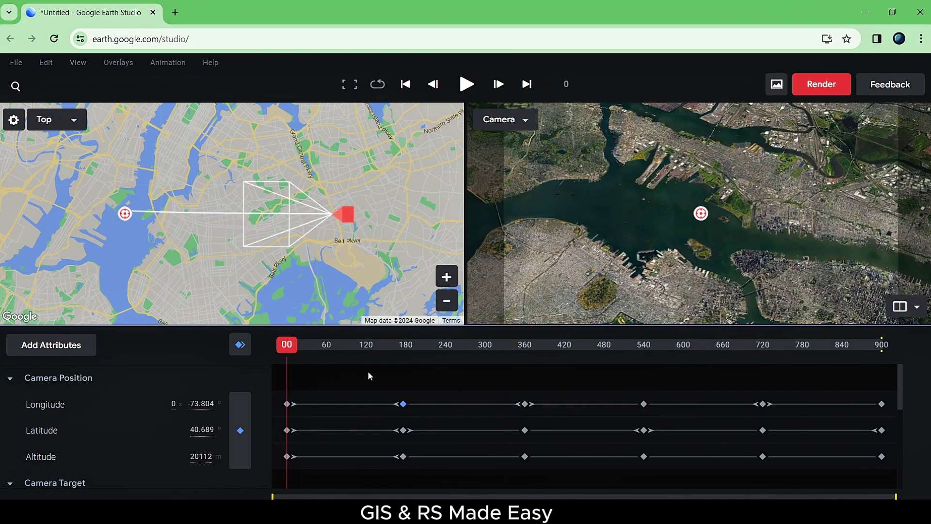
pyautogui.press('space')
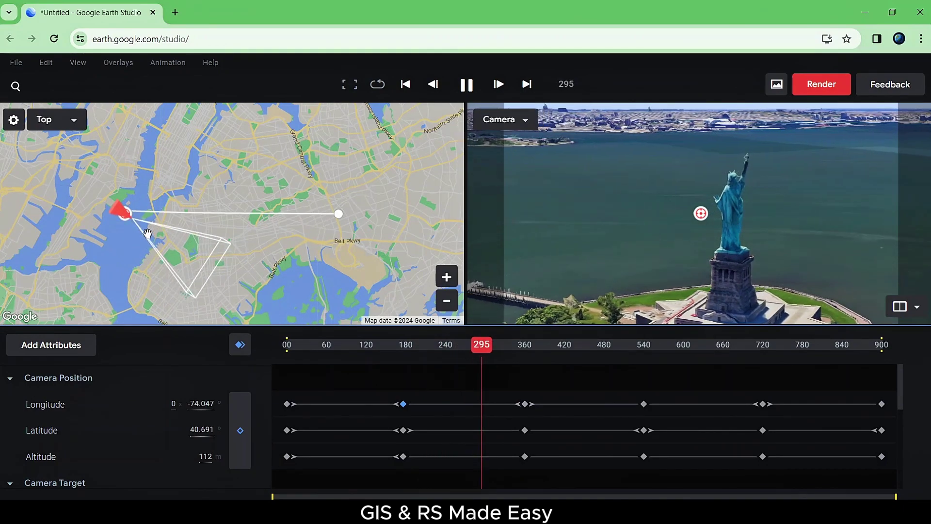
# Nudge the camera at frame 349, keyframe all attributes, and return to frame 0.
pyautogui.moveTo(117, 211)
pyautogui.mouseDown()
pyautogui.moveTo(156, 233)
pyautogui.moveTo(167, 208)
pyautogui.moveTo(109, 199)
pyautogui.moveTo(135, 228)
pyautogui.mouseUp()
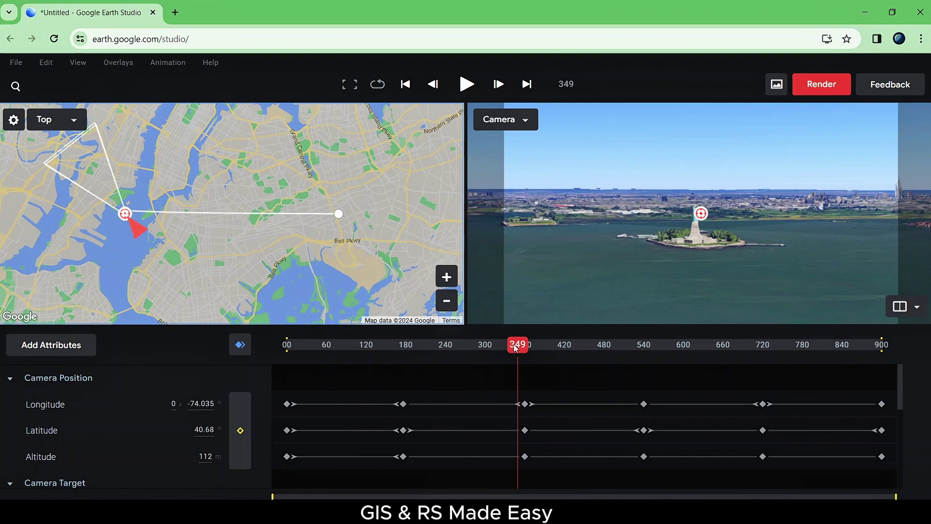
pyautogui.click(241, 345)
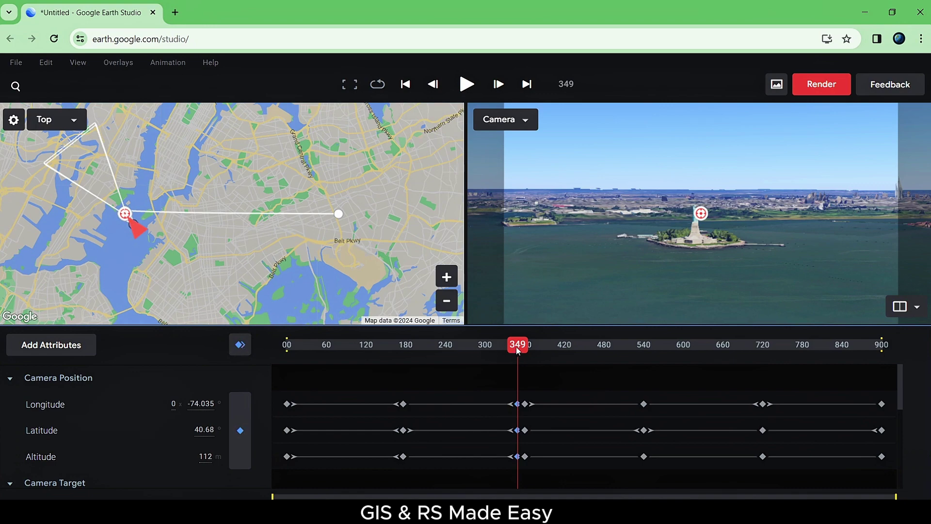
pyautogui.moveTo(518, 345); pyautogui.dragTo(253, 347)
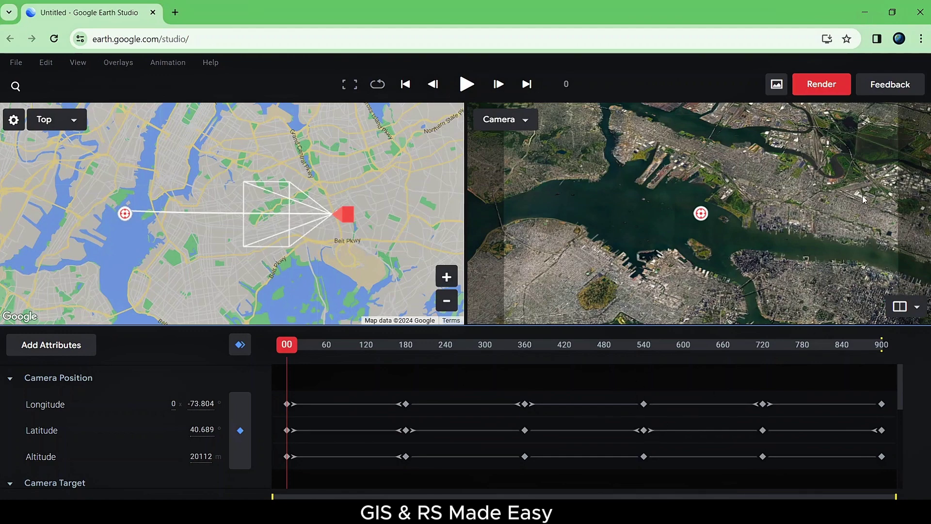
# Name the render 'statue of liberty' and choose cloud-rendered Video (.mp4) output.
pyautogui.click(828, 89)
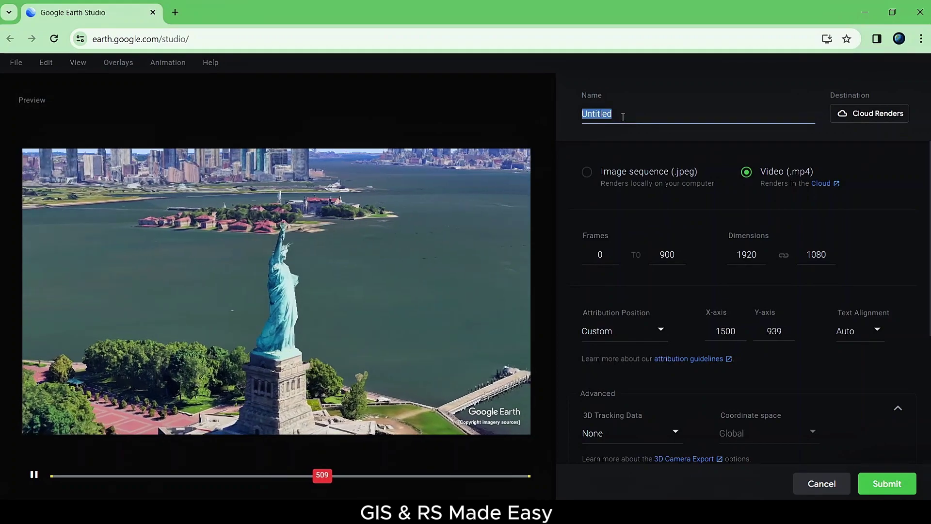
pyautogui.write('stu')
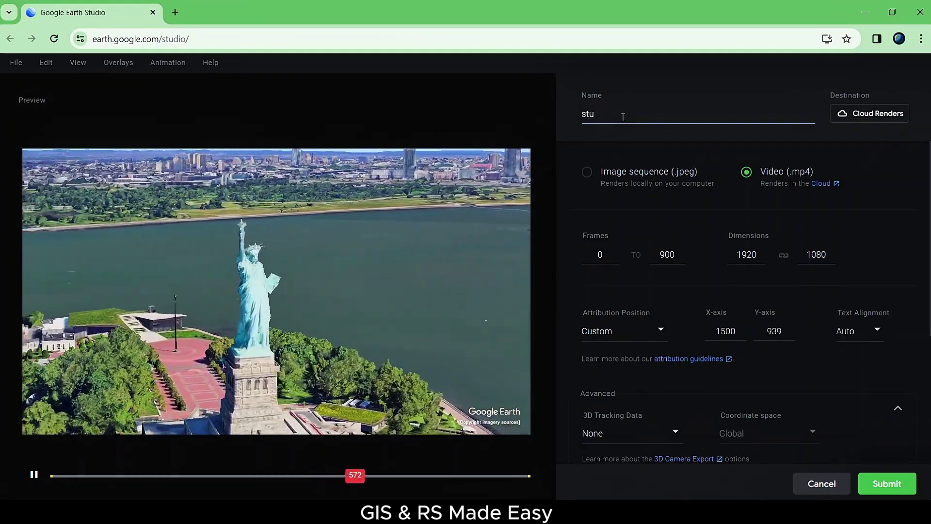
pyautogui.press('BackSpace')
pyautogui.write('atue')
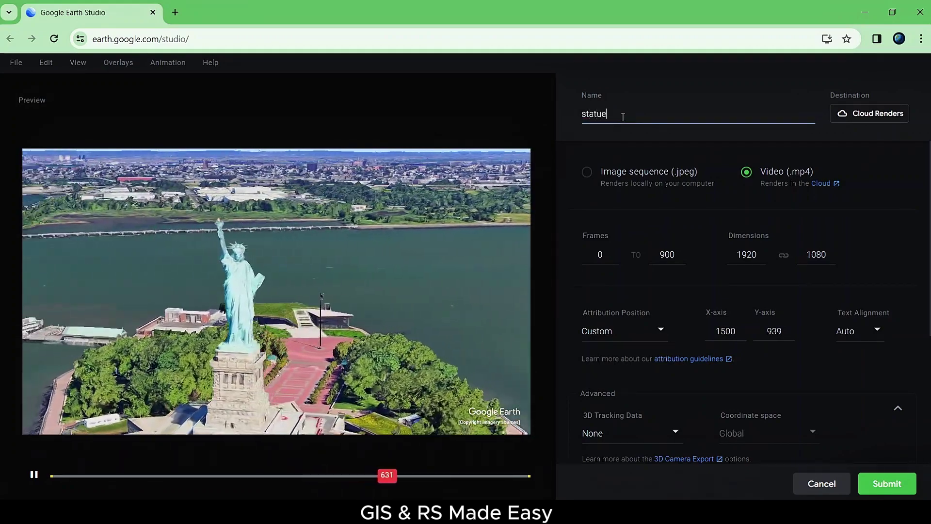
pyautogui.write(' of lib')
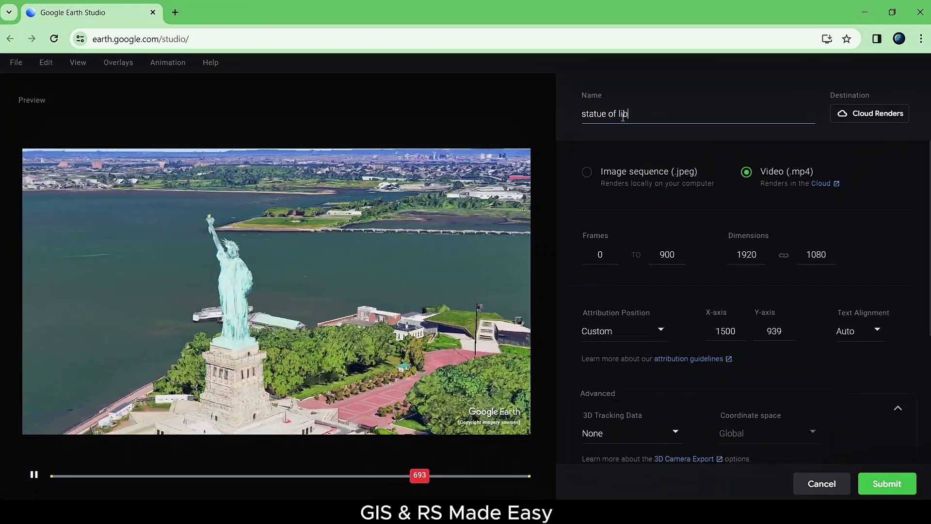
pyautogui.write('erty')
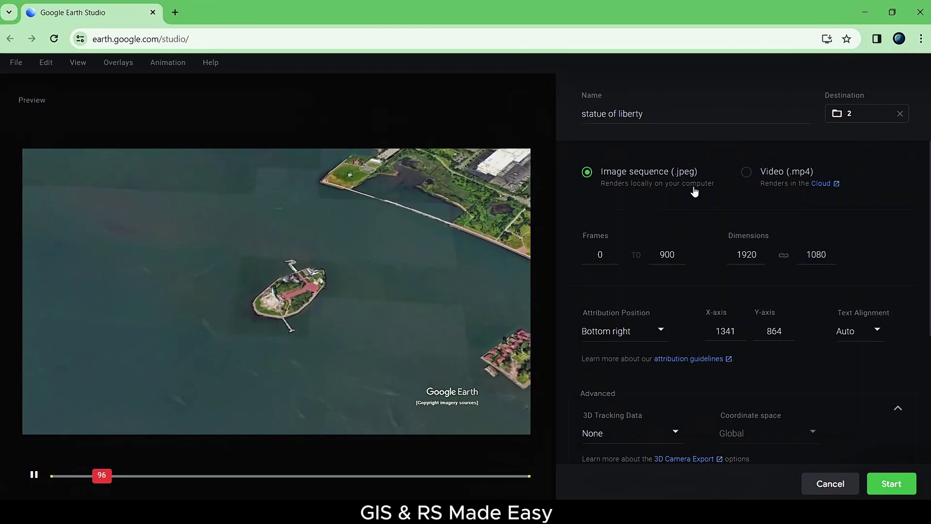
pyautogui.click(747, 174)
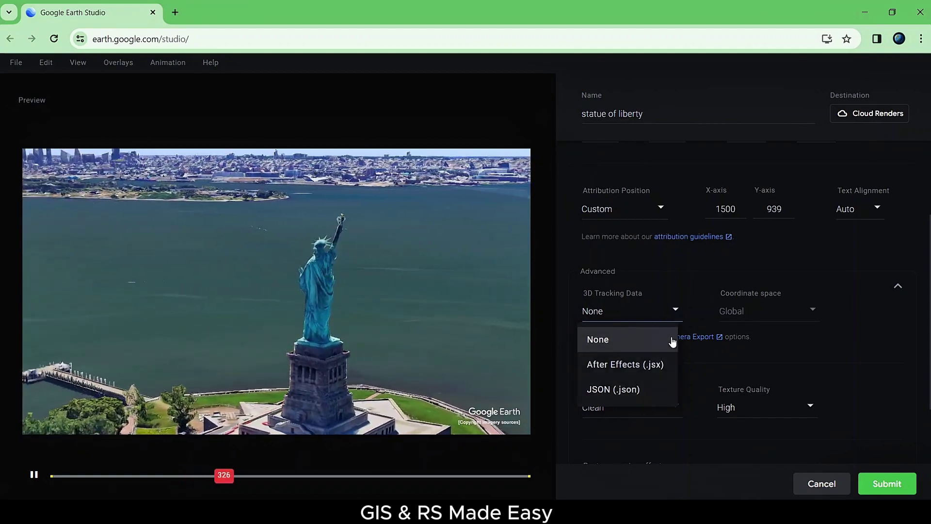
# Keep 3D tracking data at None and set the map style to Clean.
pyautogui.click(754, 293)
pyautogui.scroll(-1, 675, 346)
pyautogui.click(676, 345)
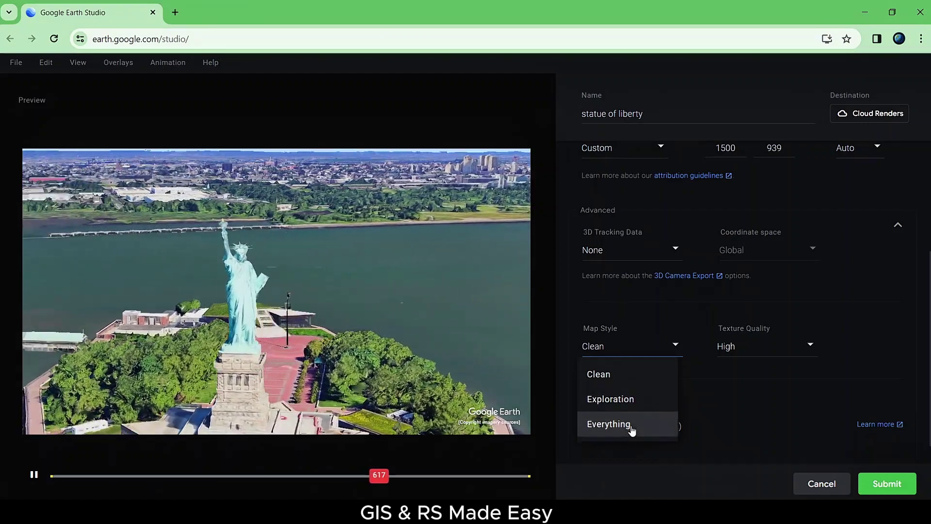
pyautogui.click(631, 429)
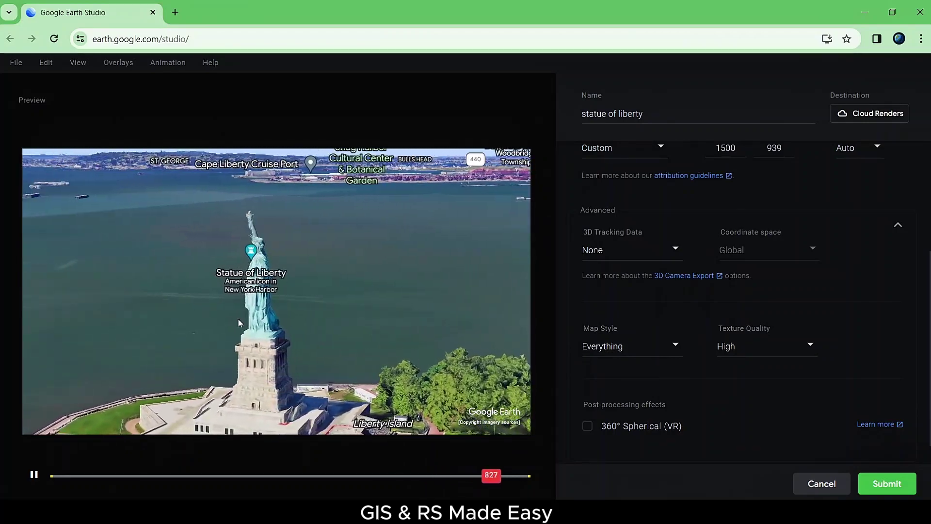
pyautogui.click(606, 348)
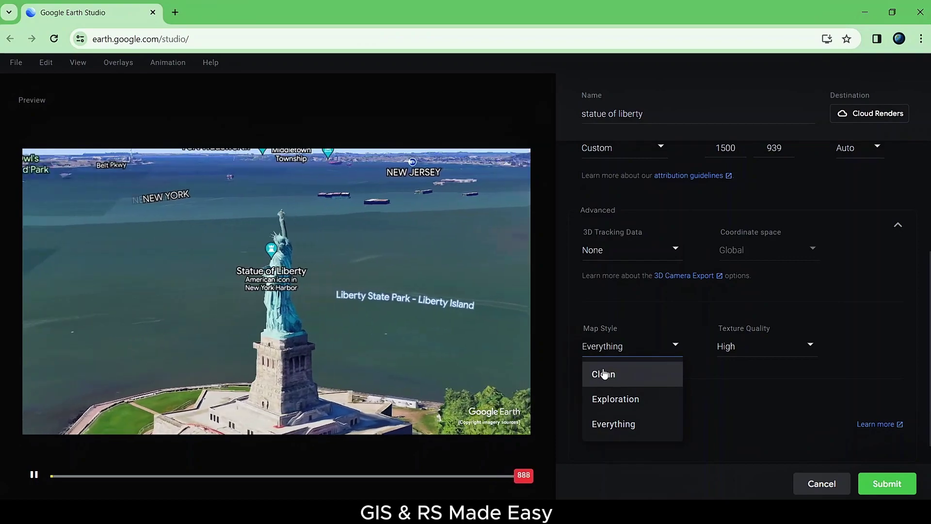
pyautogui.click(603, 374)
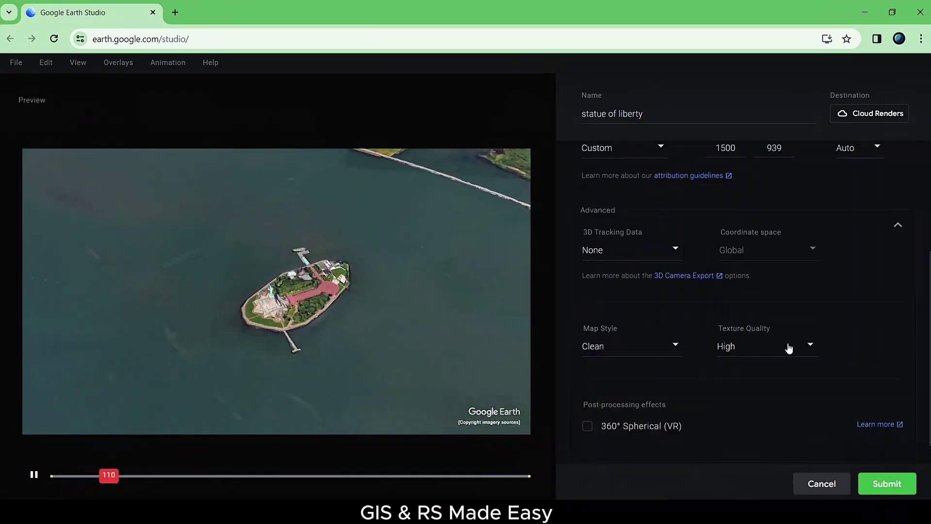
# Turn off 360° Spherical (VR) output and submit the video for cloud rendering.
pyautogui.scroll(-1, 780, 358)
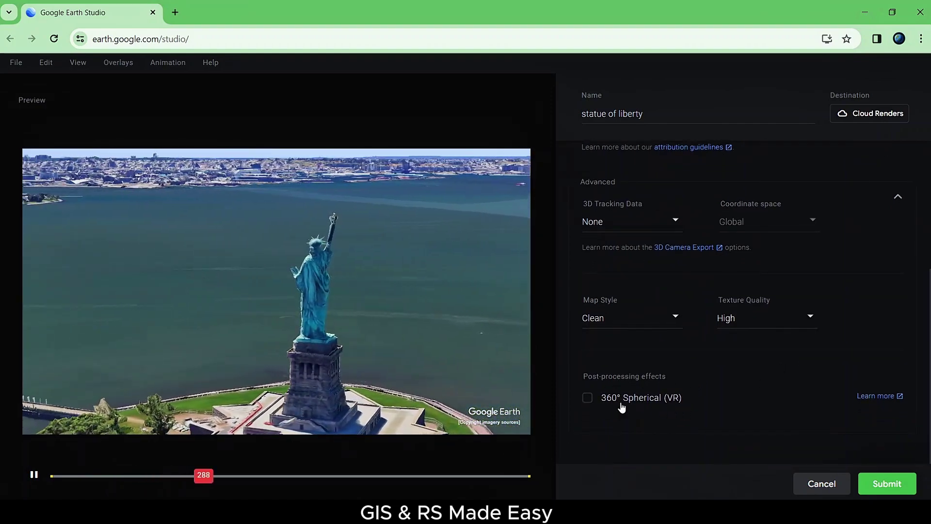
pyautogui.click(588, 398)
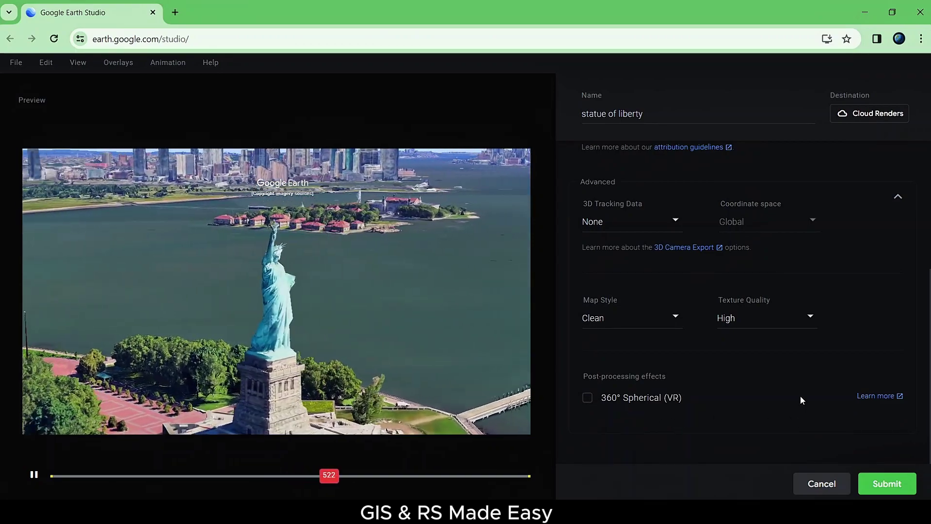
pyautogui.scroll(4, 803, 288)
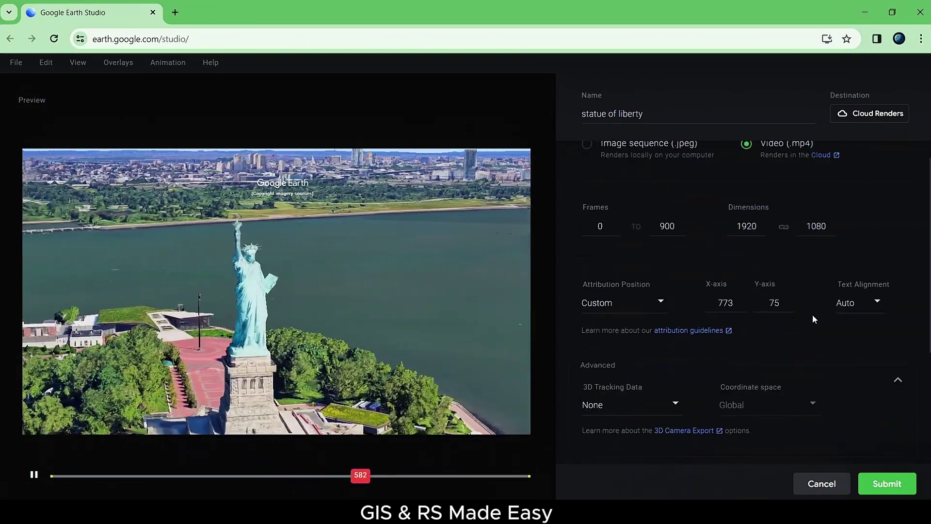
pyautogui.scroll(1, 813, 314)
pyautogui.click(886, 483)
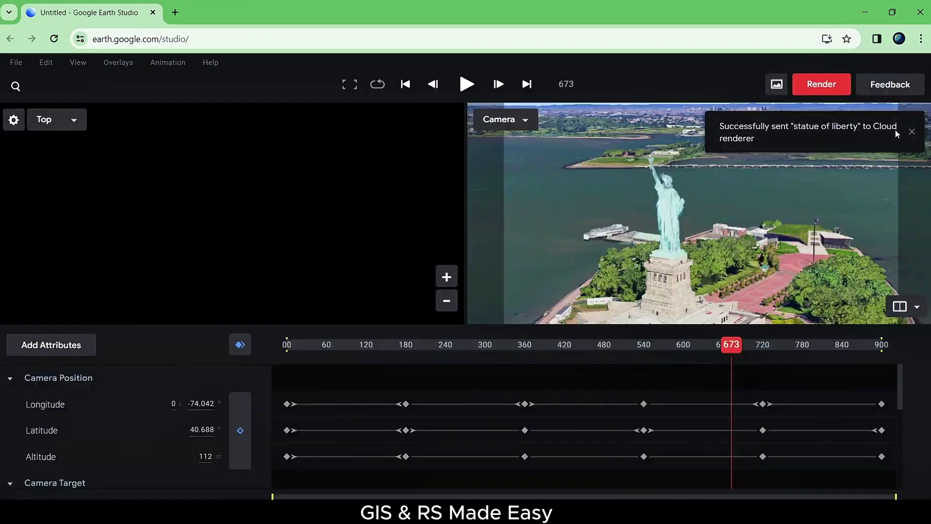
# Download the finished 'statue of liberty' render from the Cloud Renders list.
pyautogui.click(823, 85)
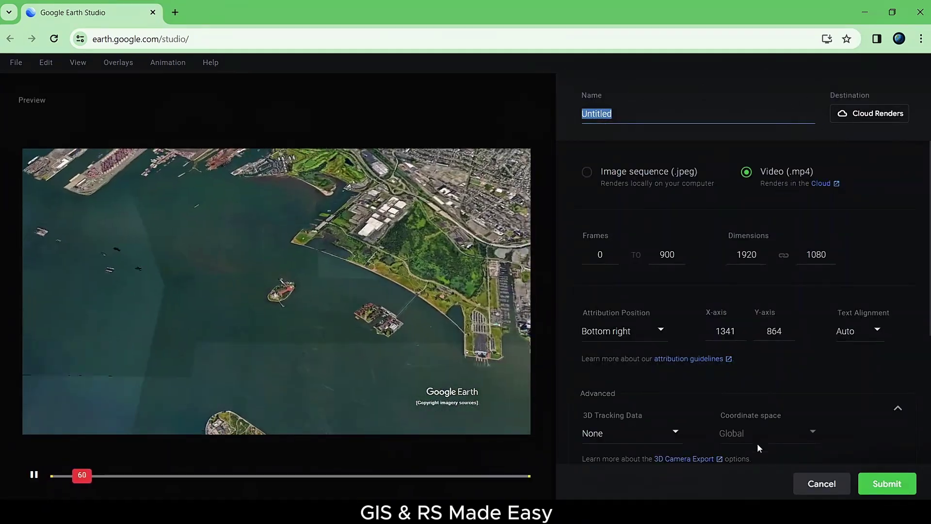
pyautogui.click(889, 114)
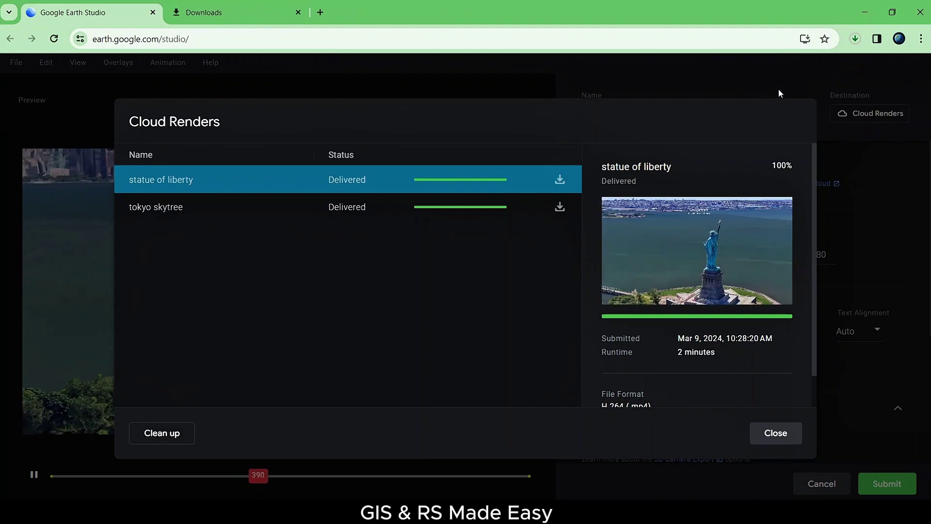
pyautogui.click(853, 43)
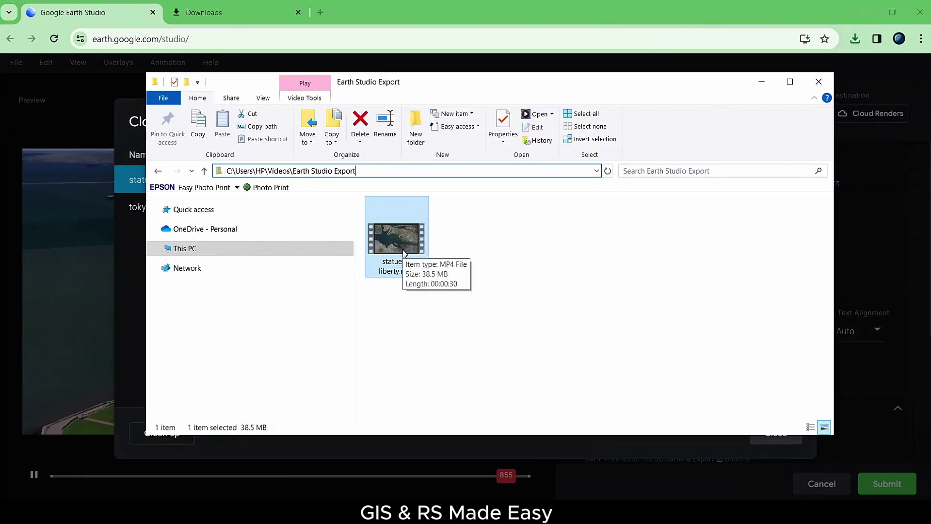
# Play statue of liberty.mp4 from the Earth Studio Export folder.
pyautogui.doubleClick(401, 245)
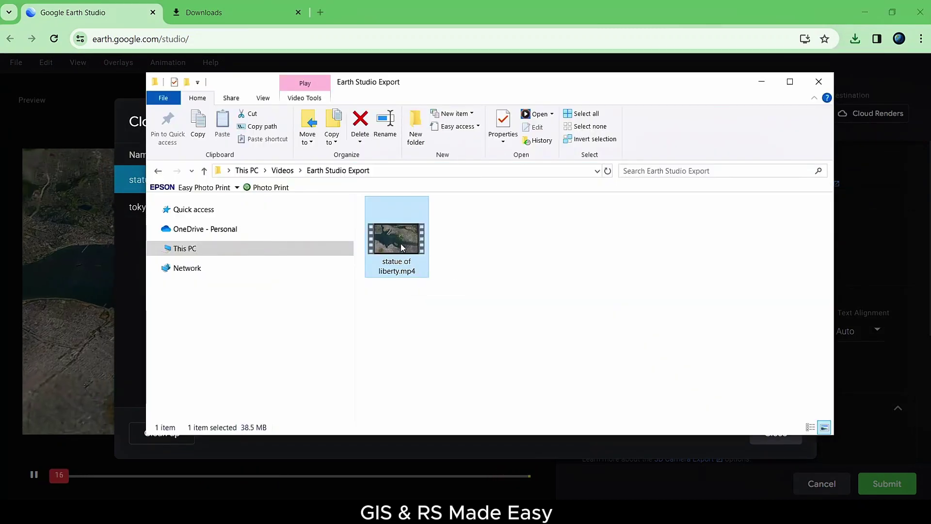